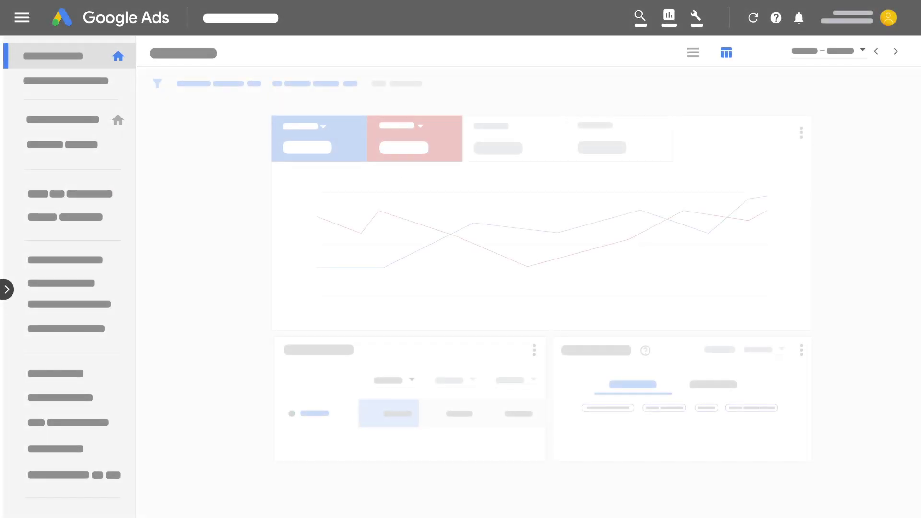
Go to Tools and settings, then Setup > Account access, to check the account status
{"action": "left_click", "coordinate": [697, 19]}
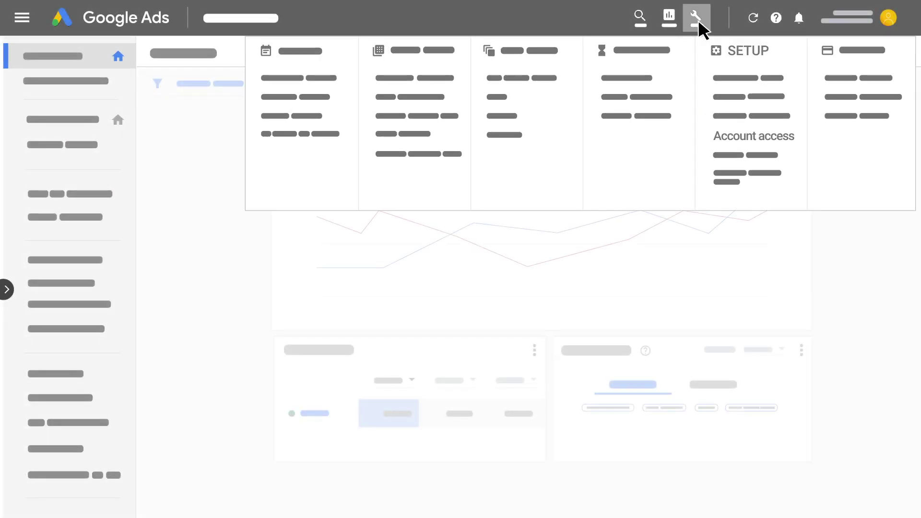
{"action": "left_click", "coordinate": [754, 136]}
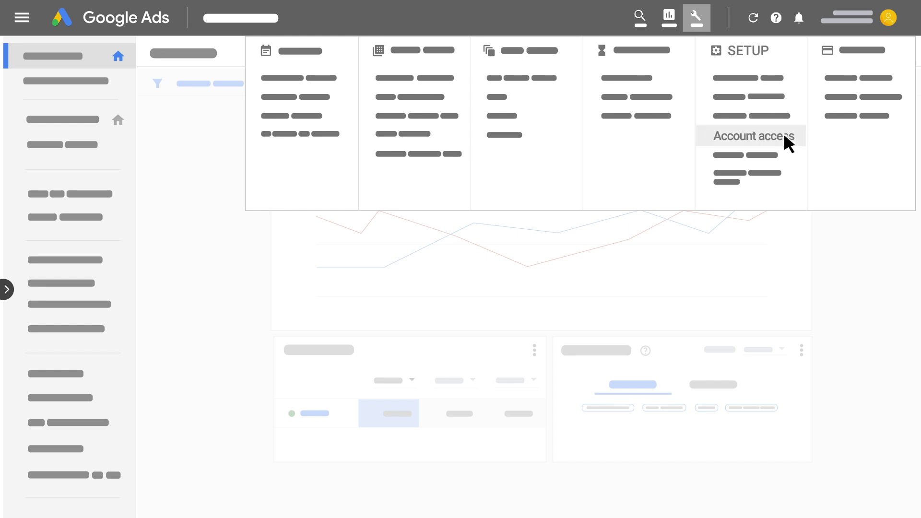